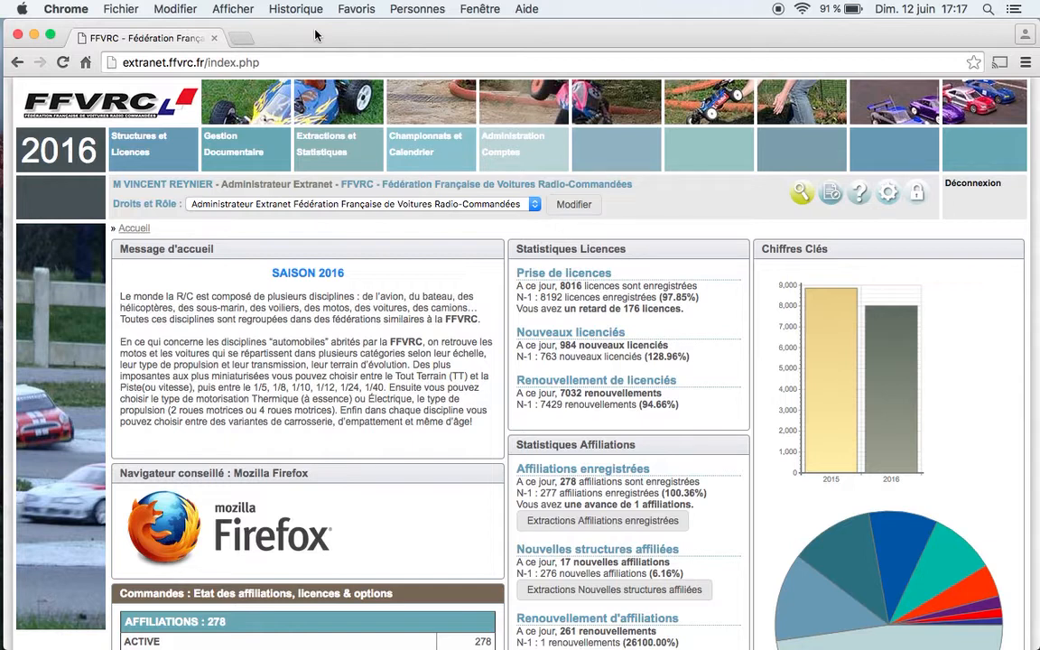
Switch the role to Gestionnaire Ligue LIGUE F.F.V.R.C. N° 10 and open the championships calendar.
click(323, 204)
click(322, 230)
click(585, 207)
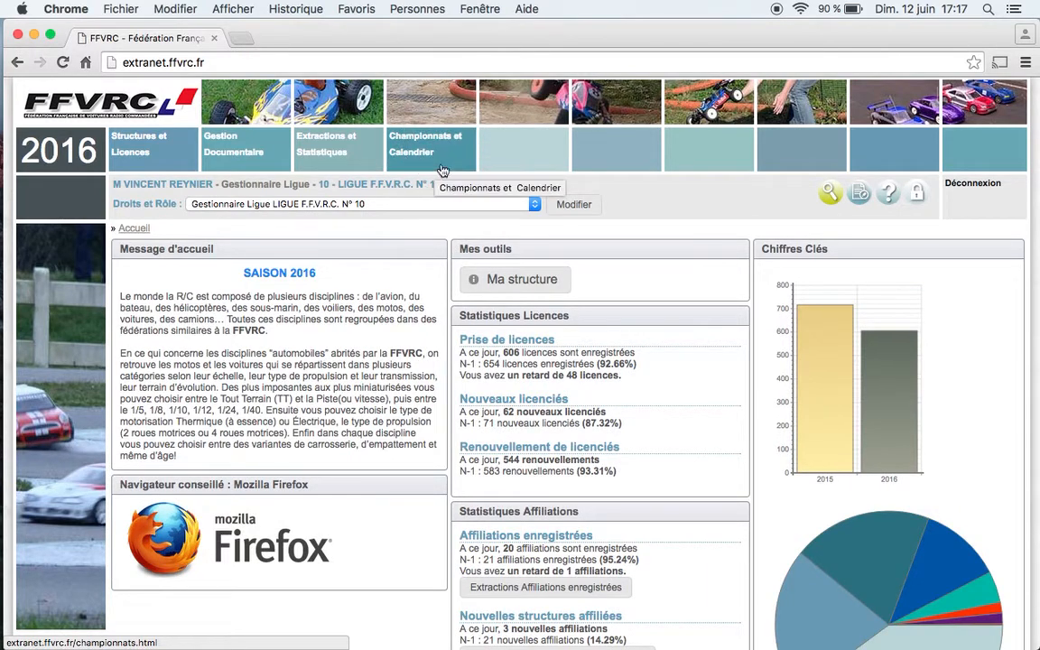
click(430, 142)
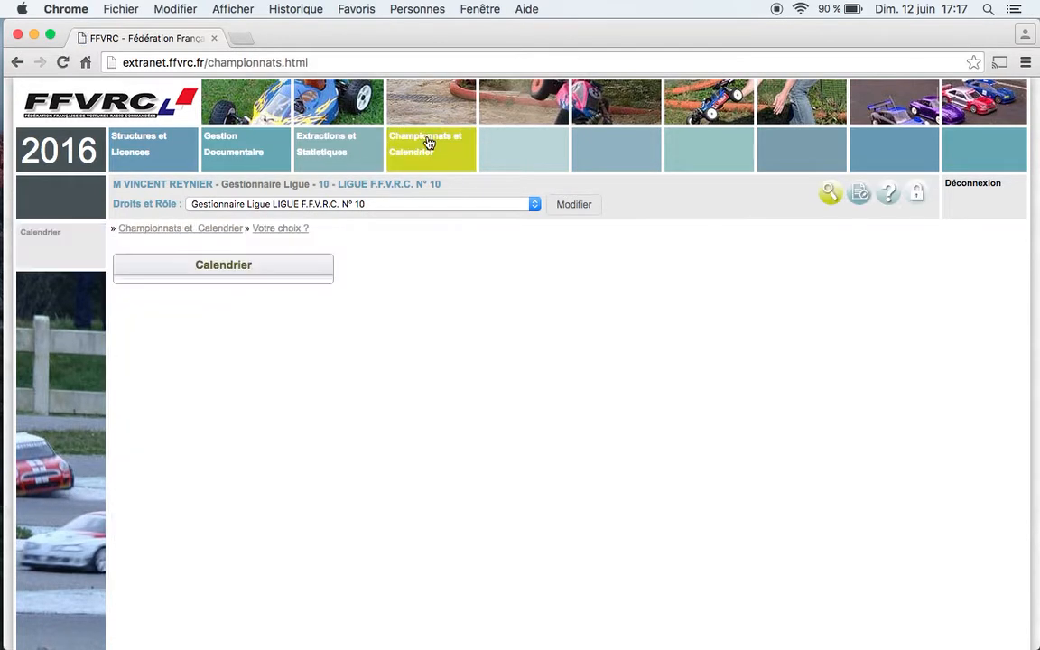
click(224, 267)
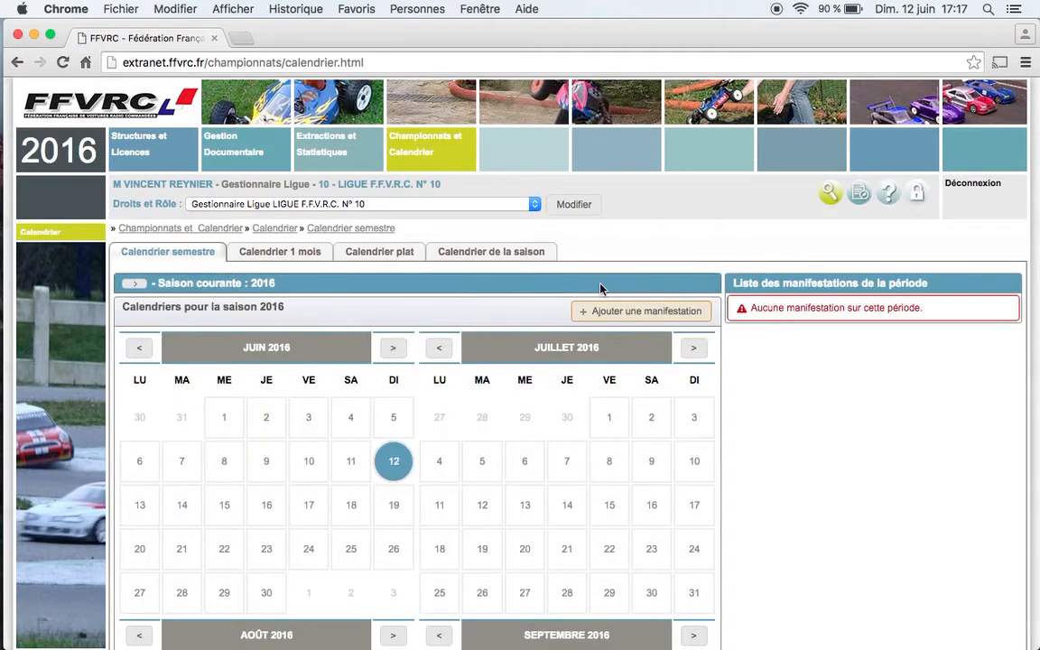
Examine the semester, one-month, flat and season calendar views, ending back on the semester calendar.
scroll(617, 302, down, 5)
scroll(620, 307, up, 4)
scroll(620, 305, down, 3)
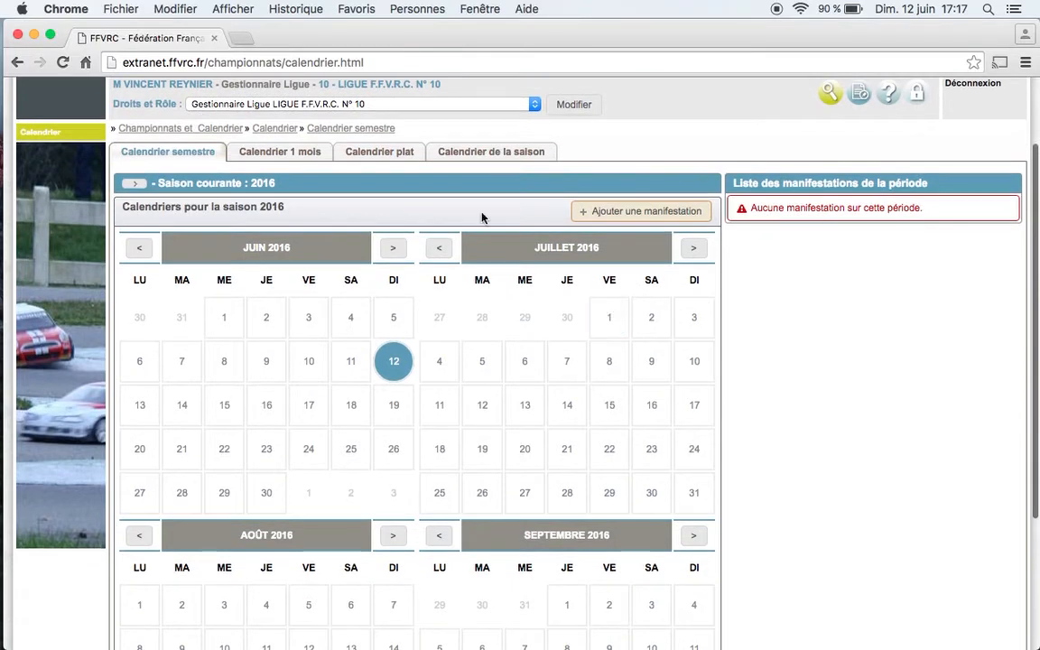
click(300, 155)
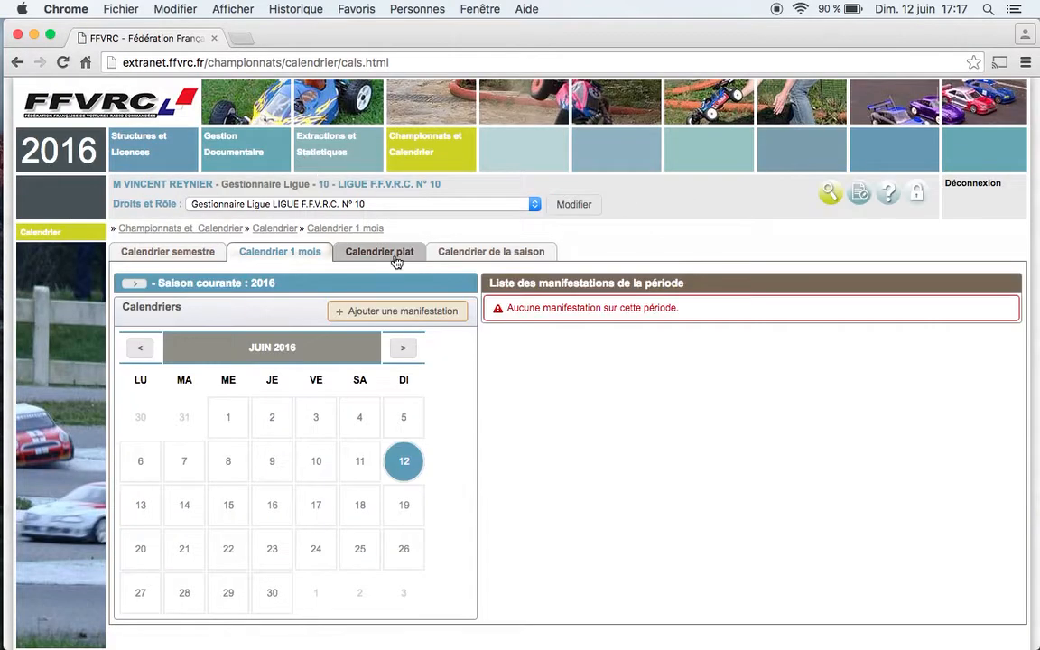
click(388, 251)
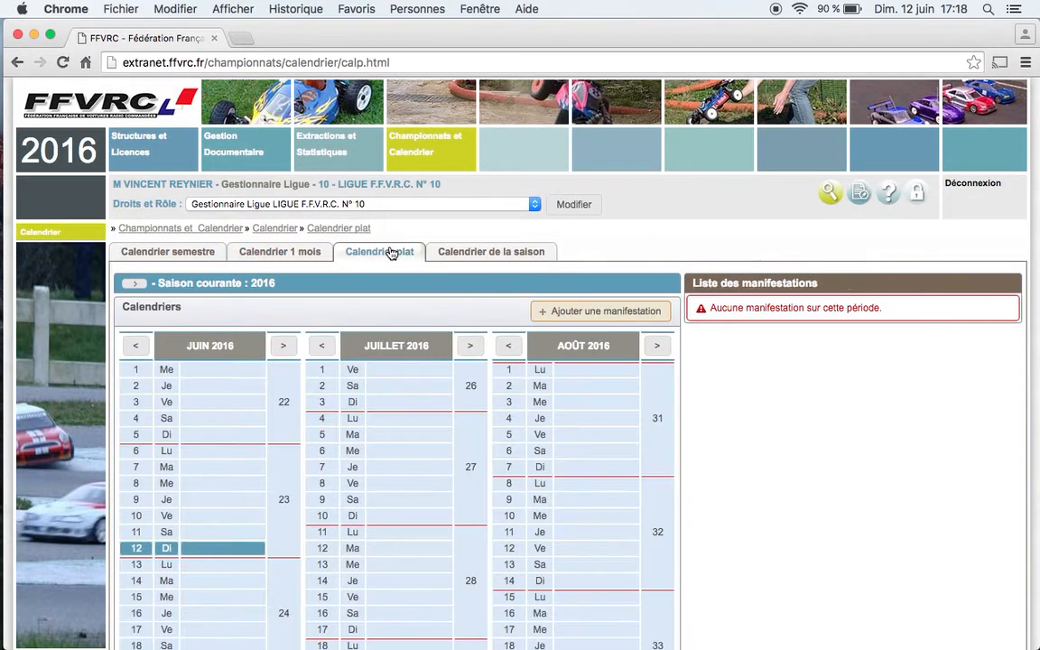
click(464, 257)
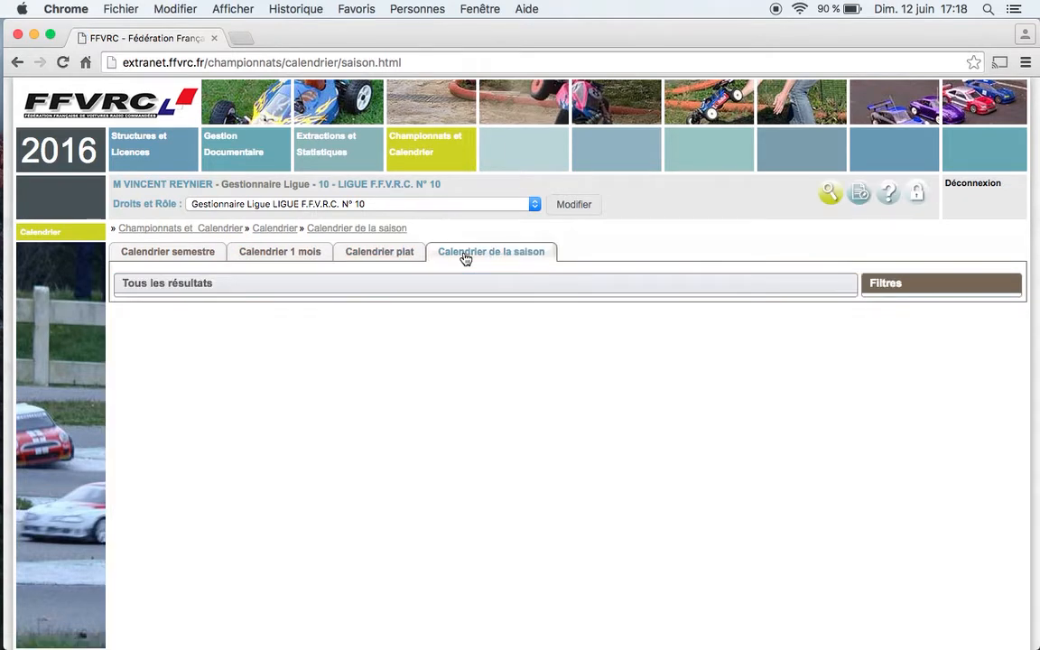
click(208, 259)
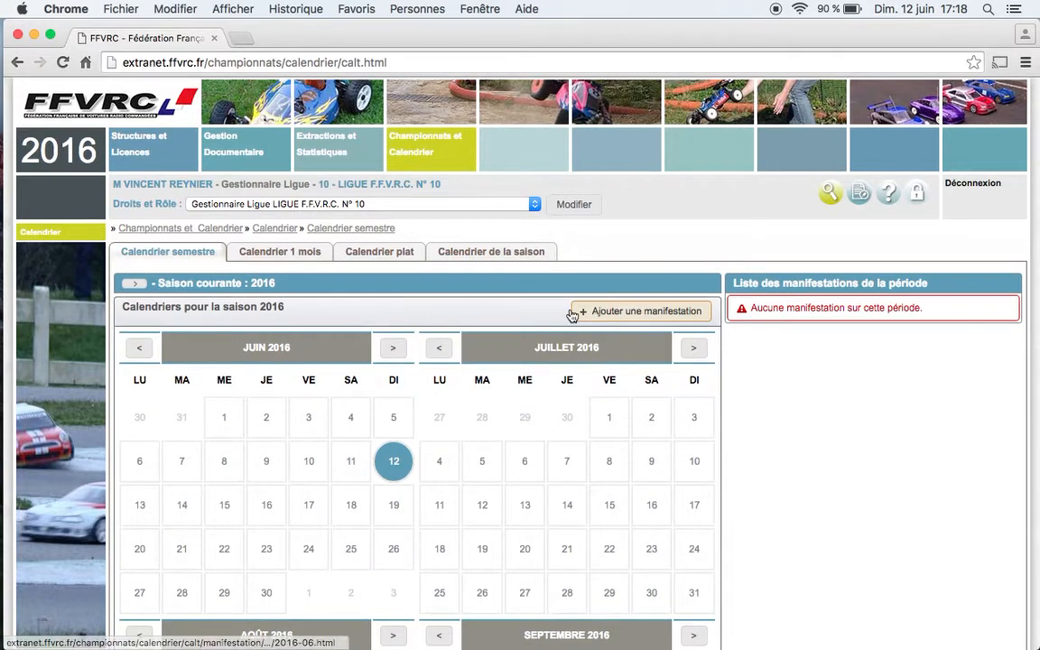
click(198, 259)
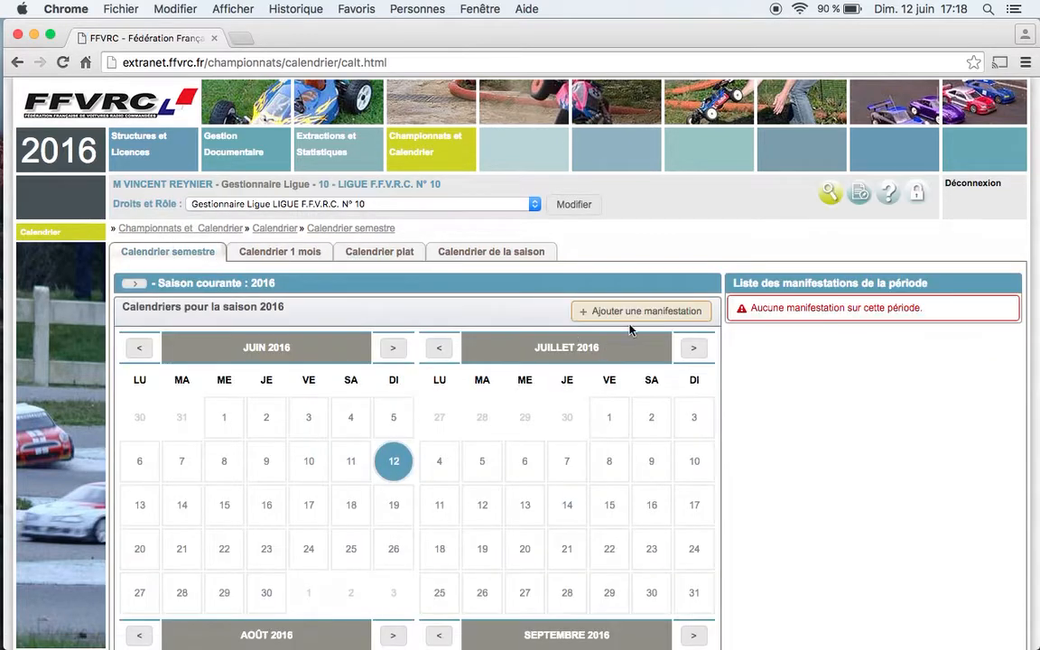
Start a new event of type CHAMPIONNAT DE LIGUE based on the model CHPT LIGUE CHAMPIONNAT LIGUE 10.
click(642, 313)
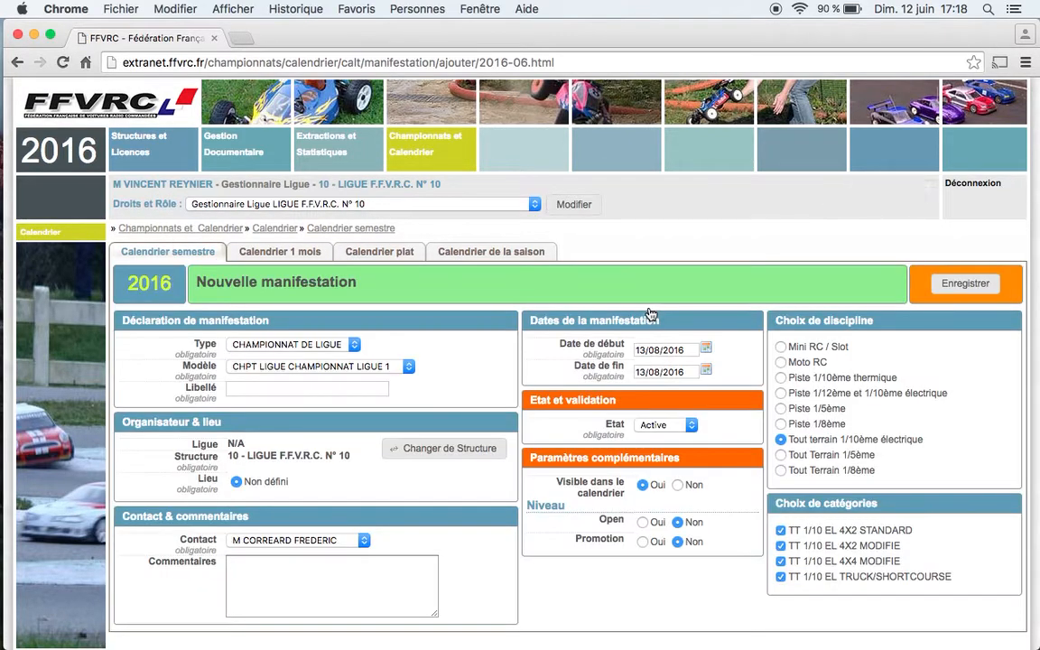
scroll(503, 331, down, 2)
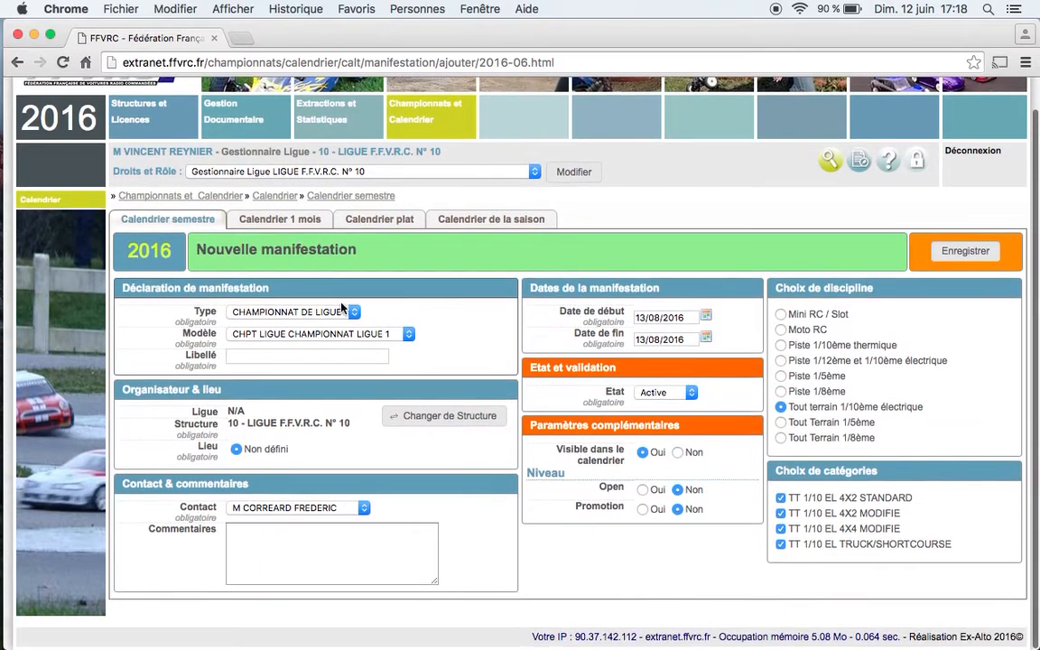
click(343, 312)
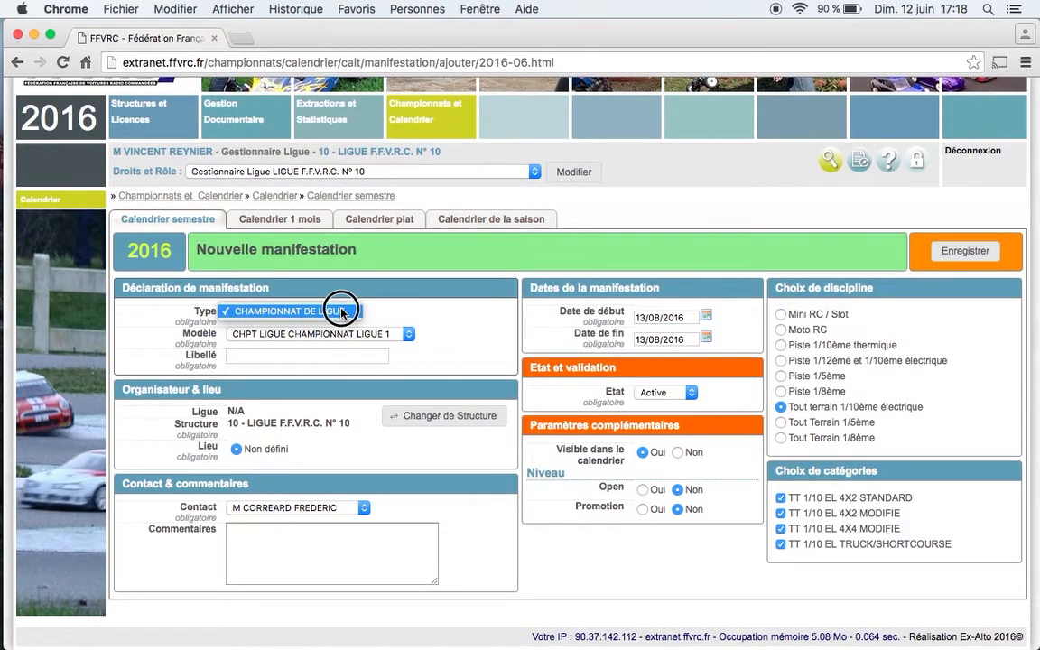
click(342, 312)
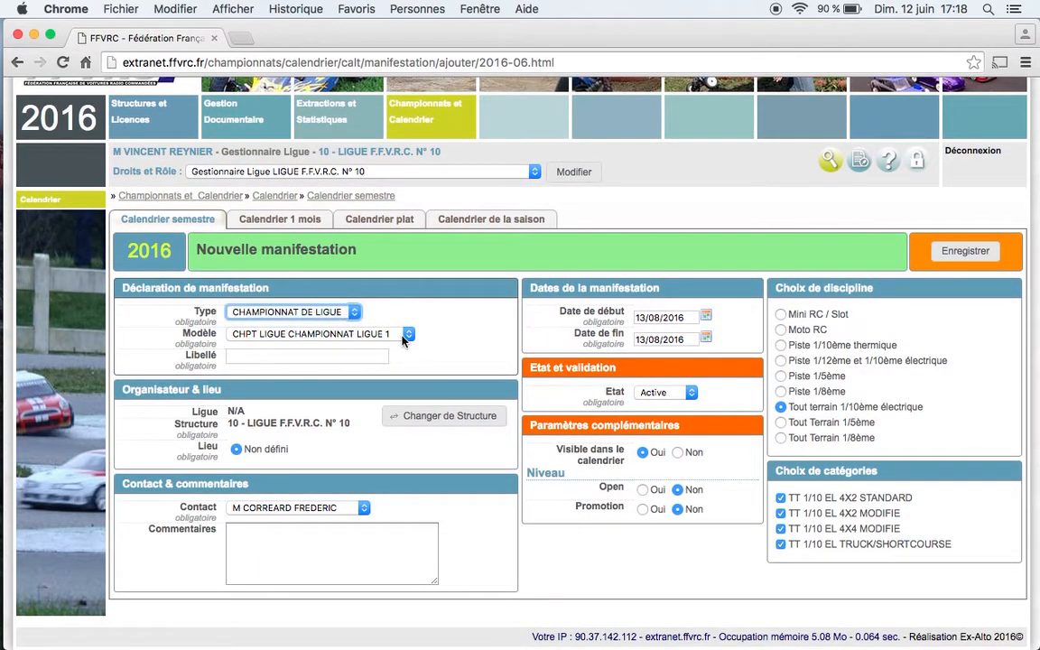
click(402, 335)
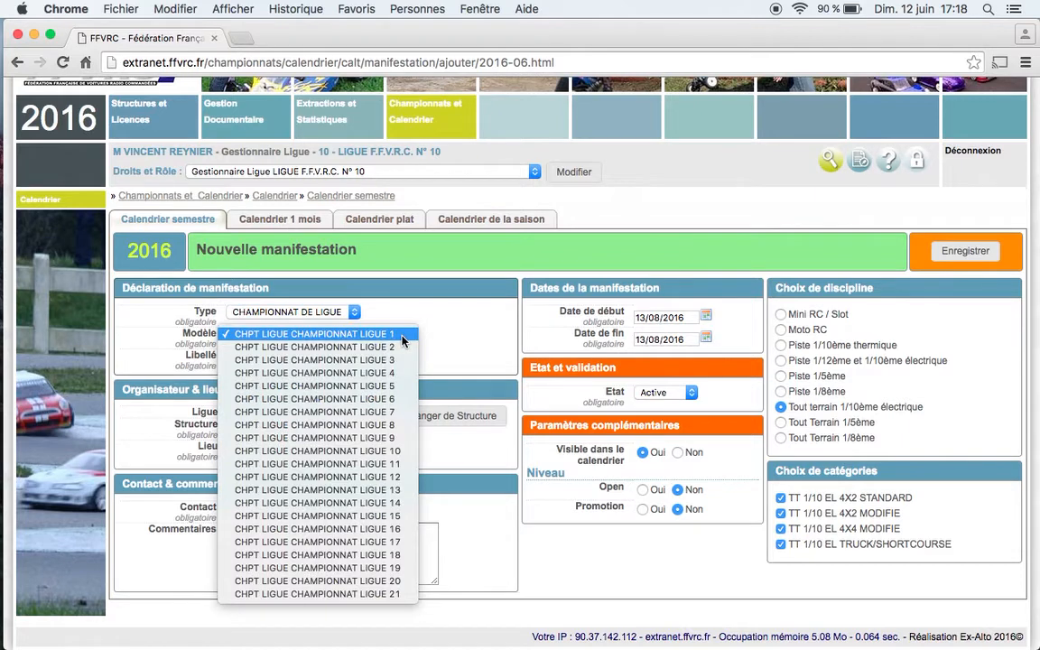
click(411, 452)
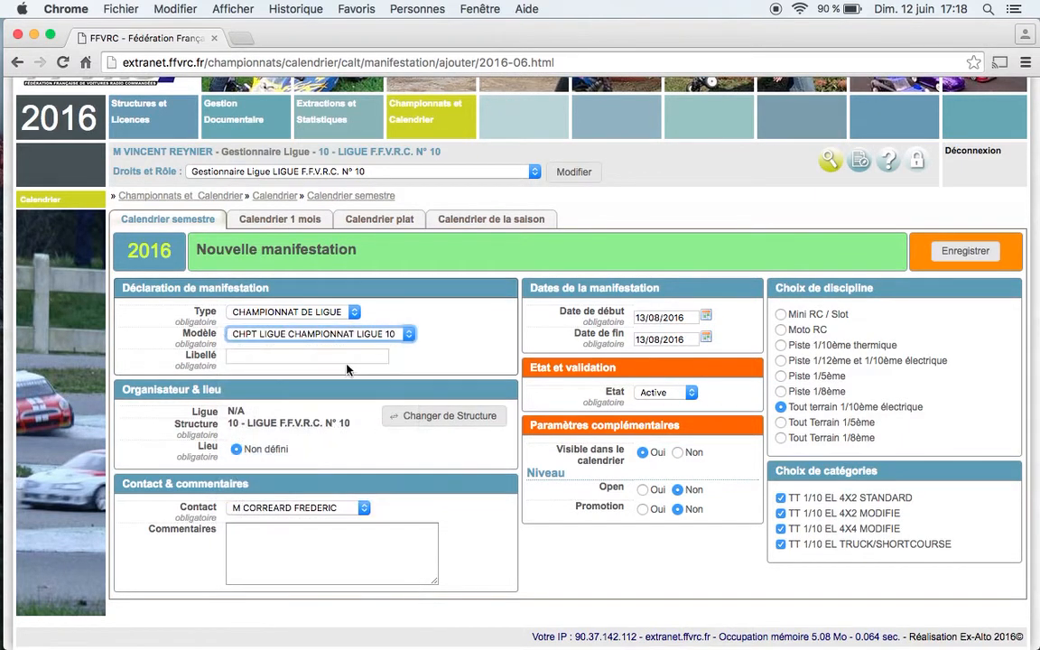
click(344, 360)
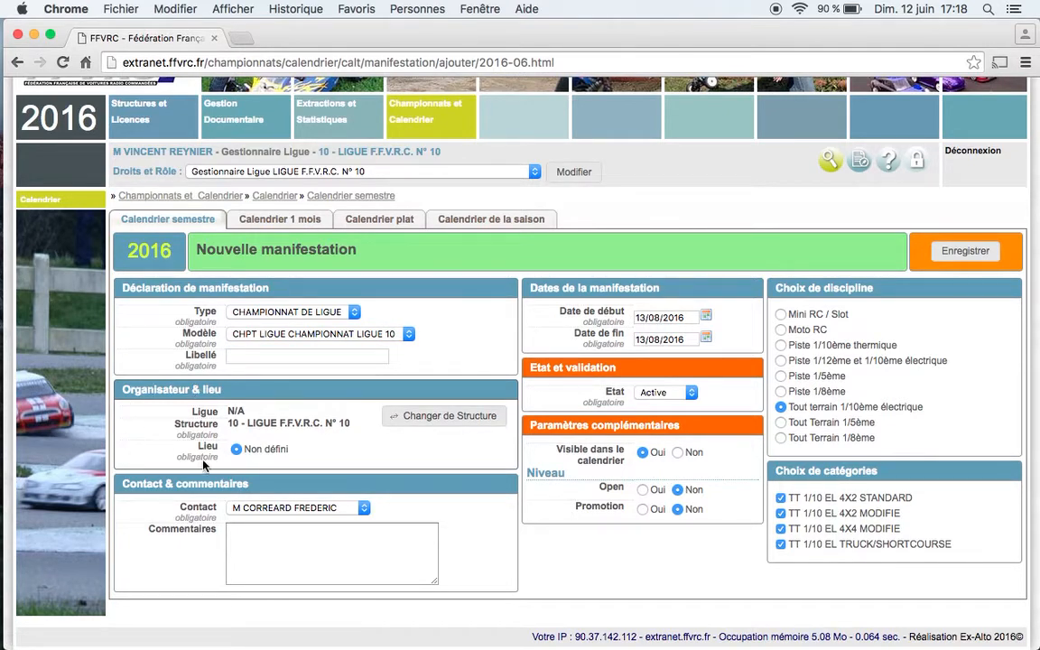
Change the event's organising structure to the club 0296 - MINI BOLID' CLUB PERTUISIEN, searching for it by 0296.
click(442, 416)
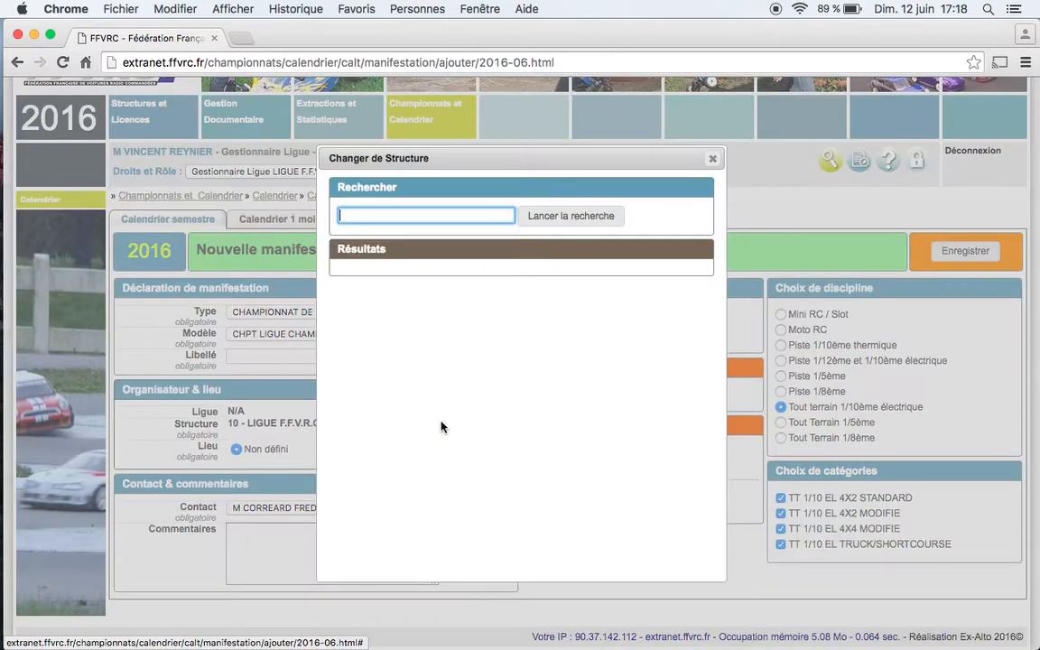
text(0296)
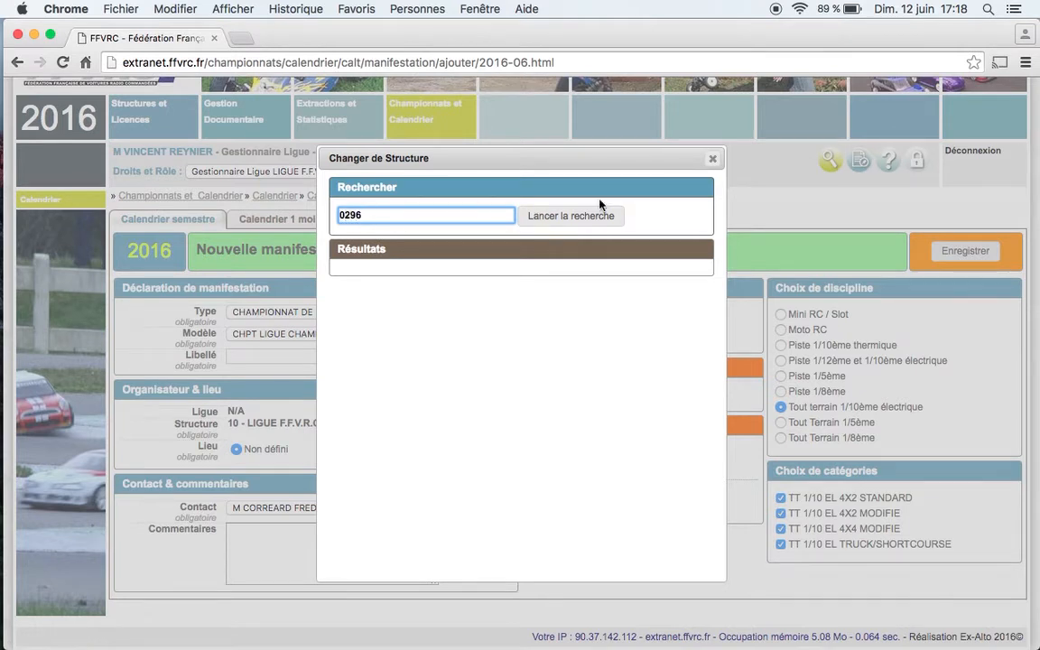
click(567, 215)
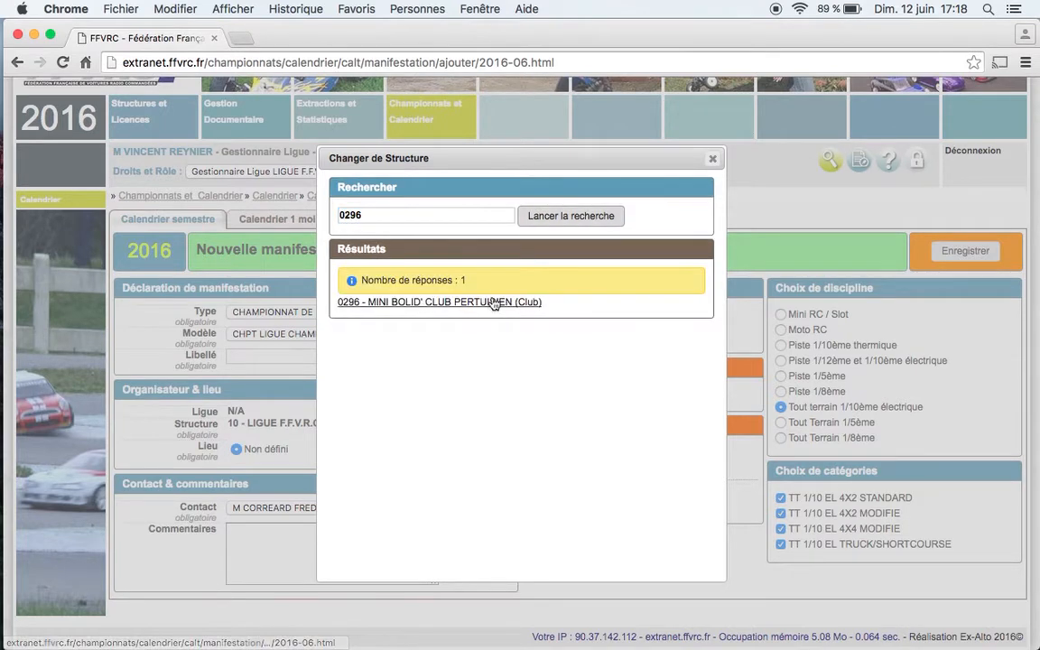
click(492, 303)
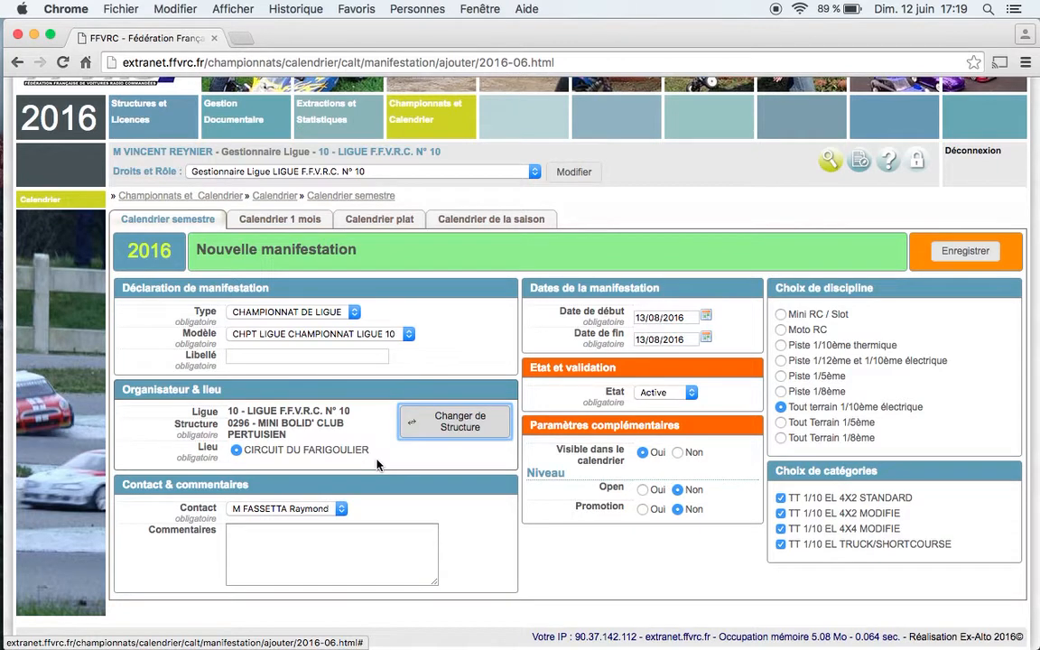
Choose the first person in the club's contact list as the event contact.
click(366, 491)
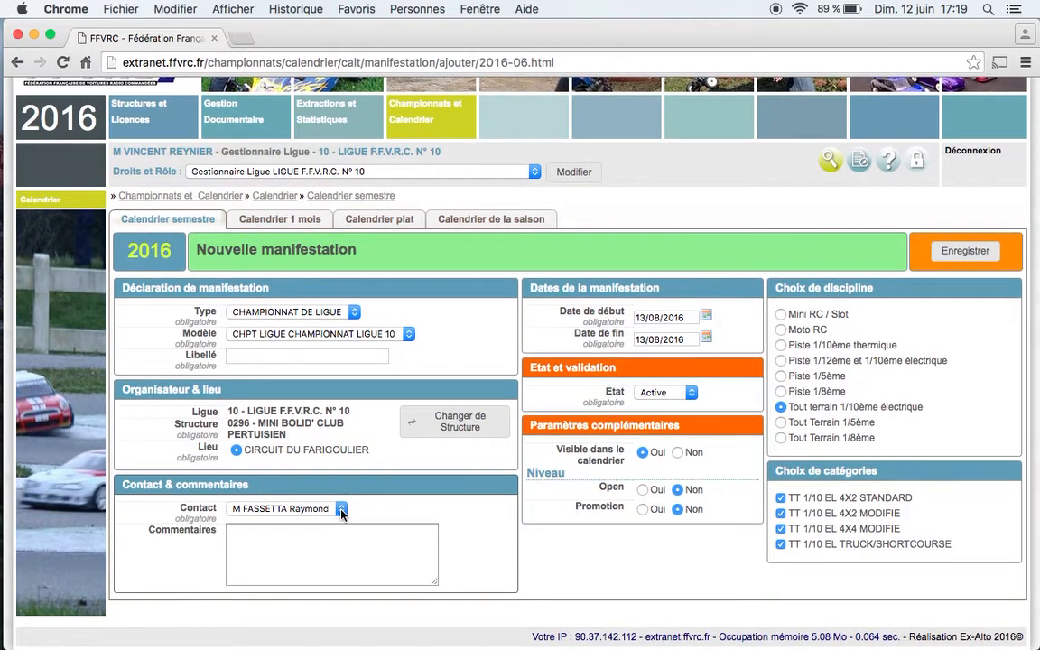
click(341, 510)
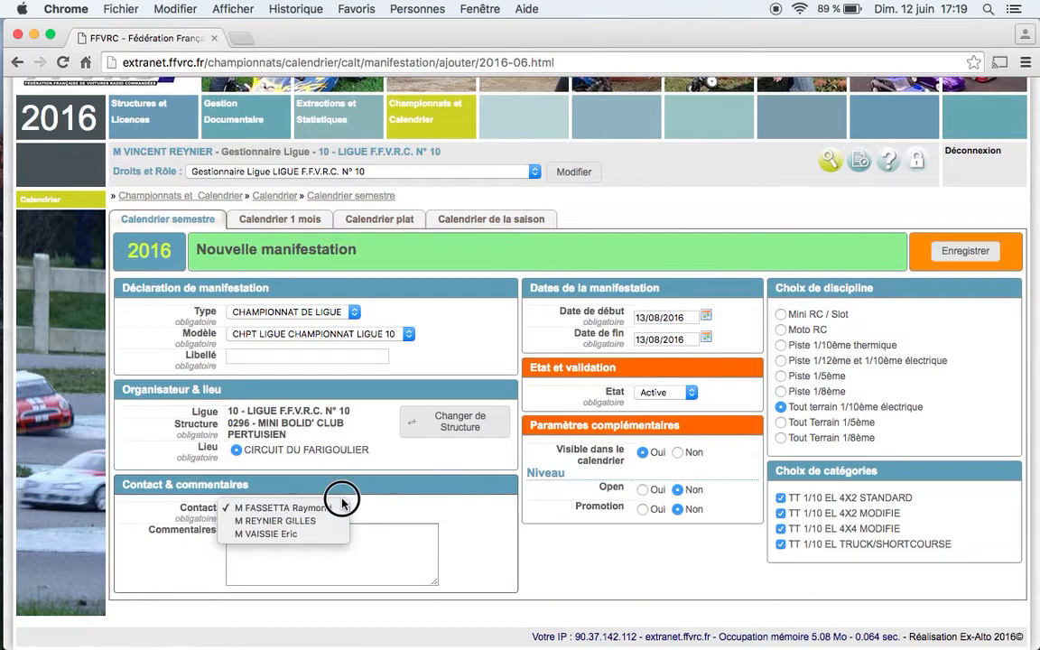
click(342, 508)
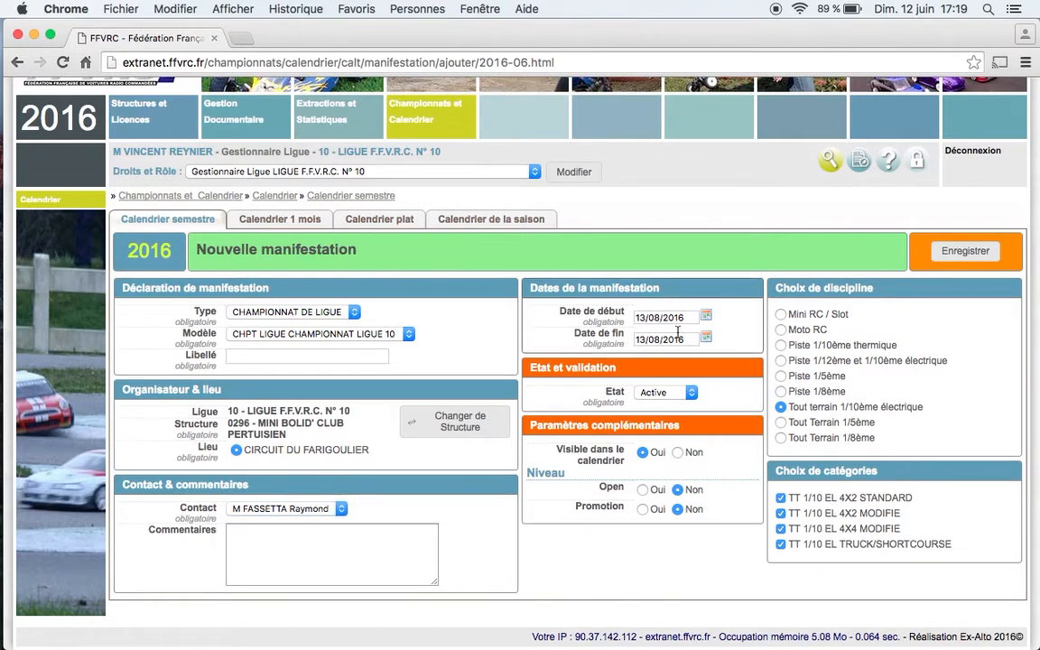
Set both the start date and the end date of the event to 21/08/2016.
click(707, 317)
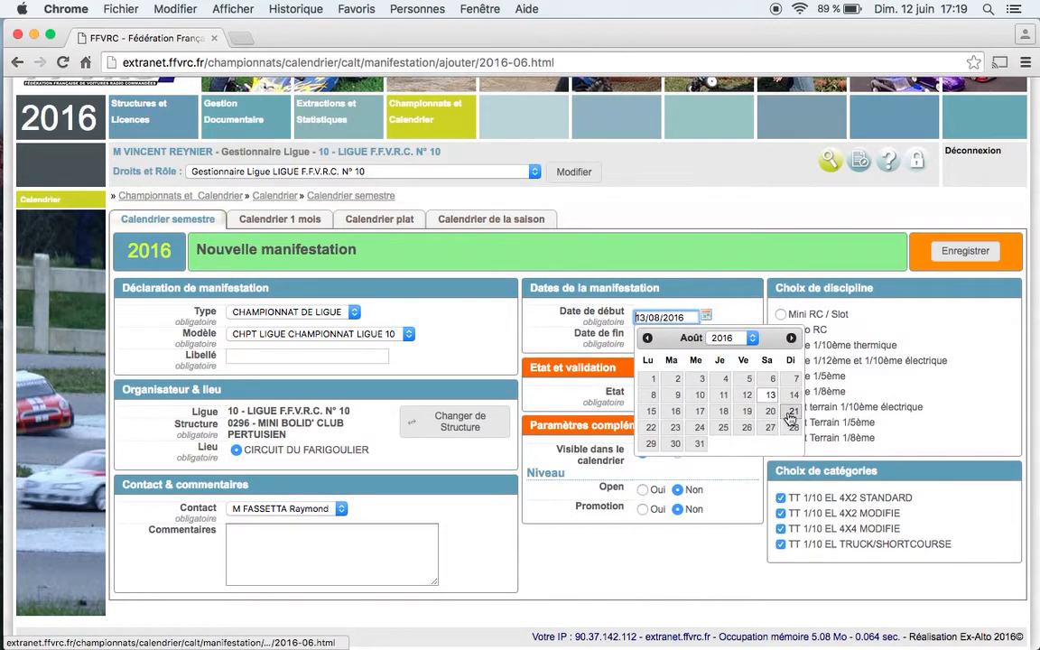
click(794, 411)
click(707, 340)
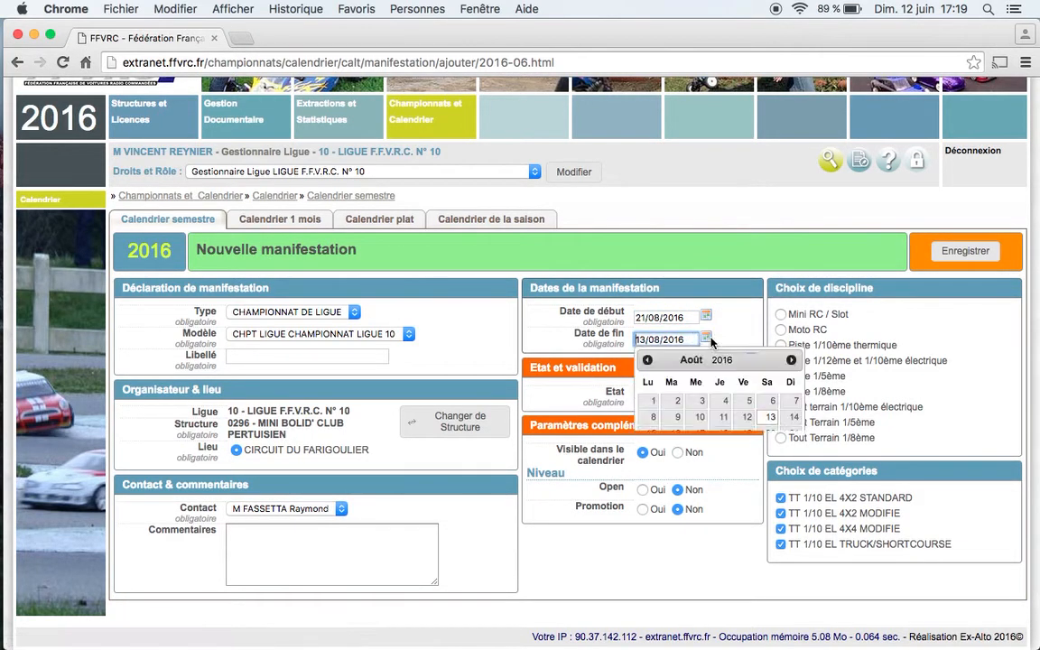
click(789, 434)
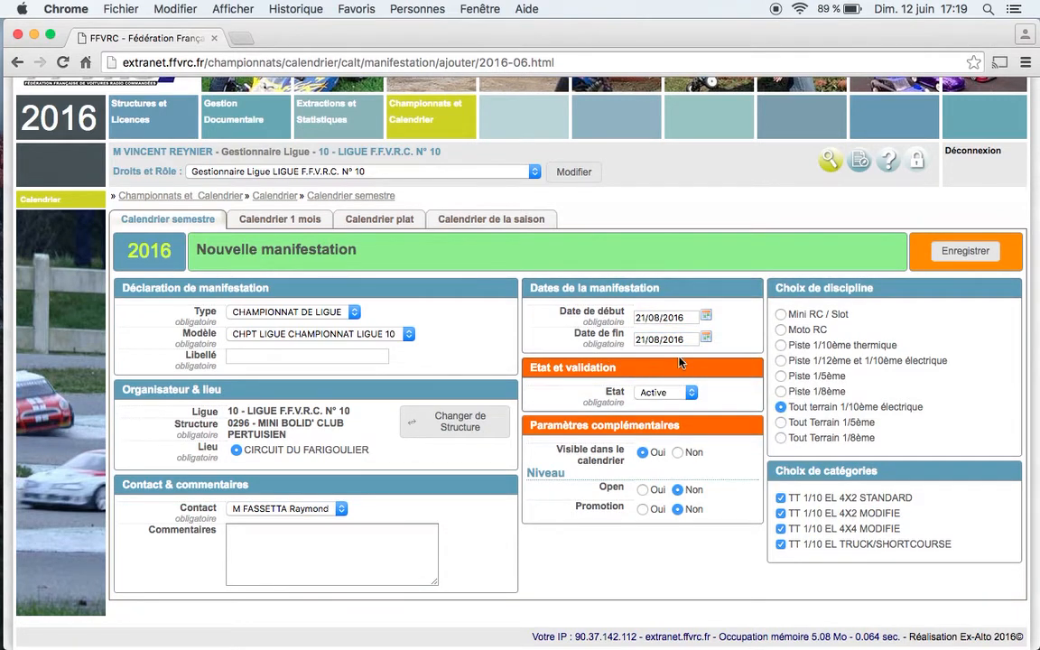
Set the event's state to Active, calendar visibility to Oui, and both the Open and Promotion levels to Oui.
click(691, 393)
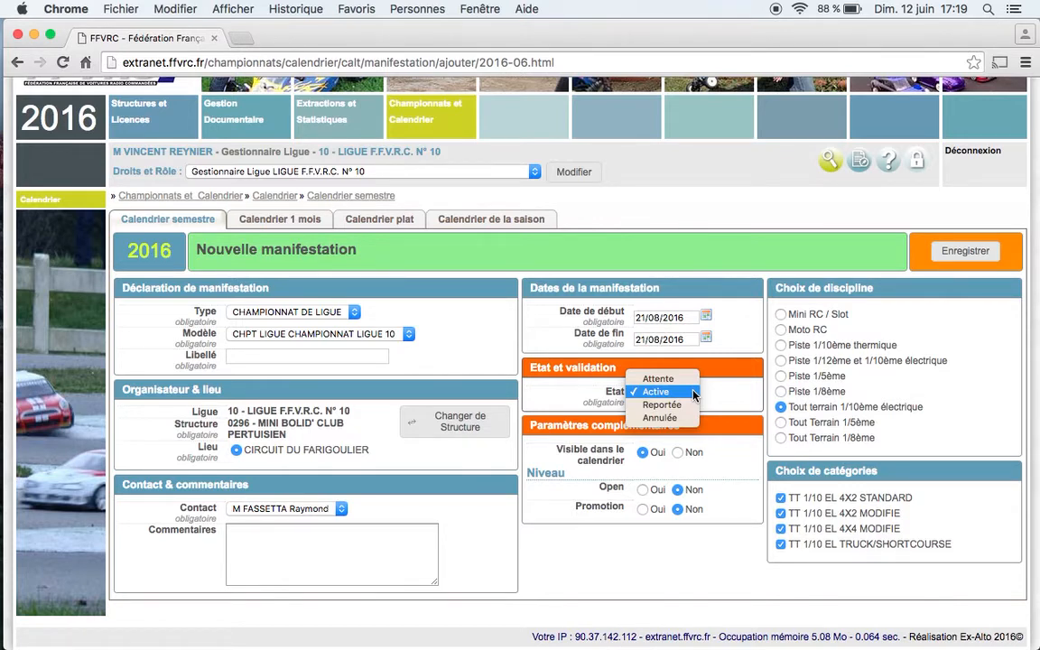
click(692, 391)
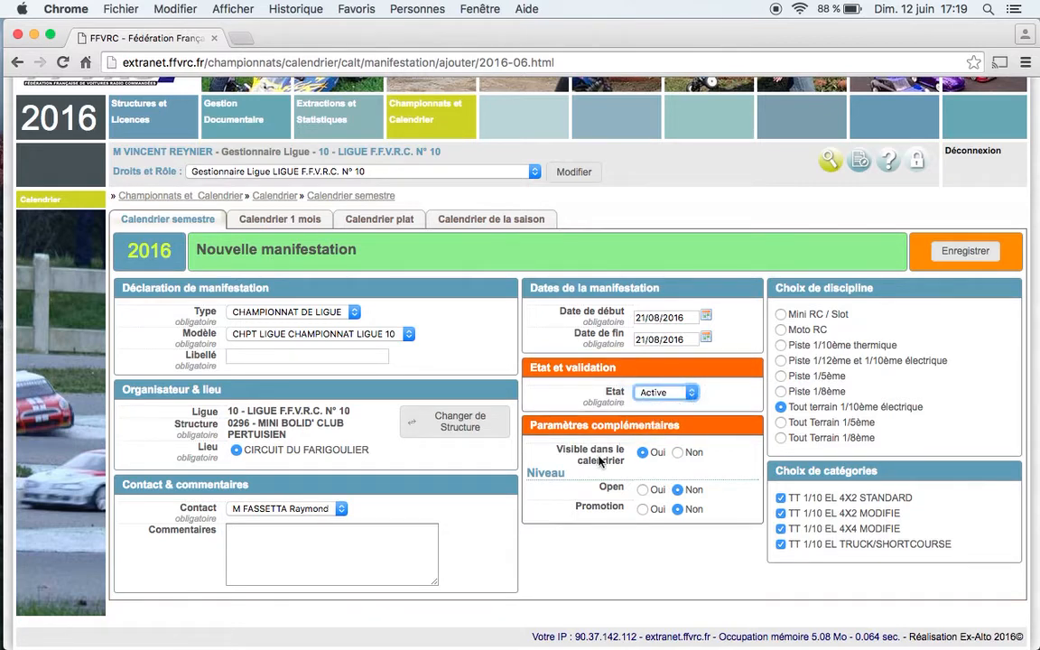
click(643, 454)
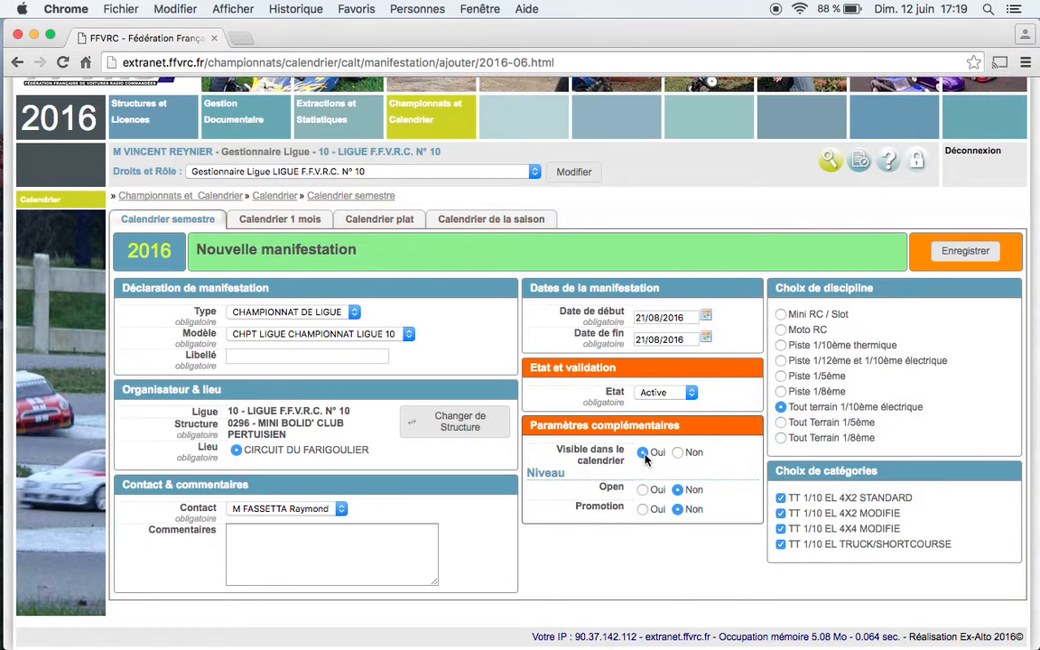
click(641, 491)
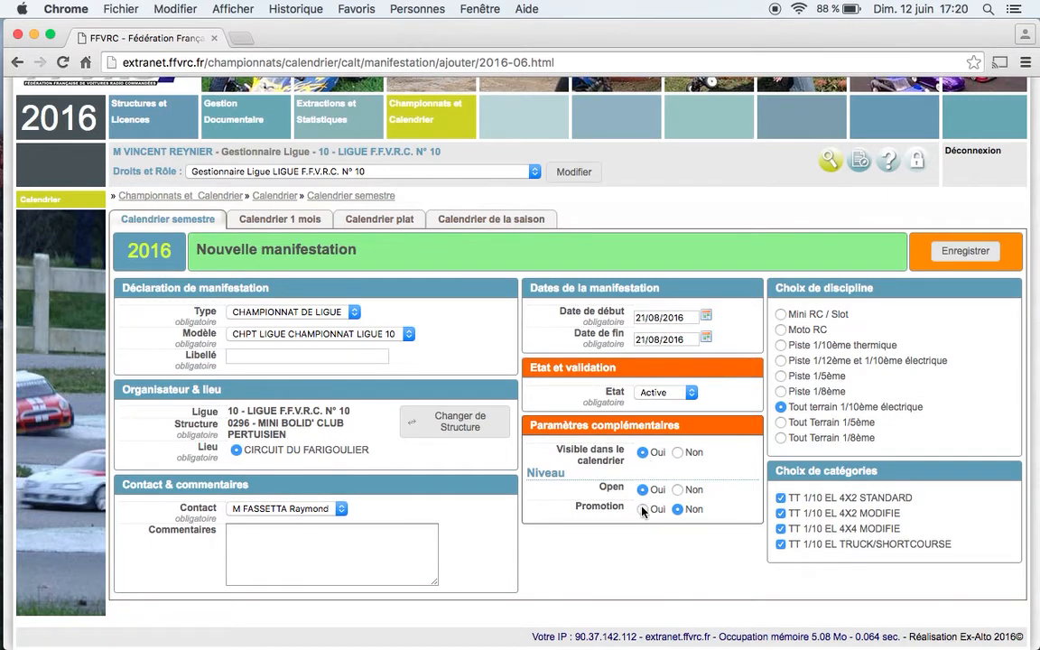
click(642, 510)
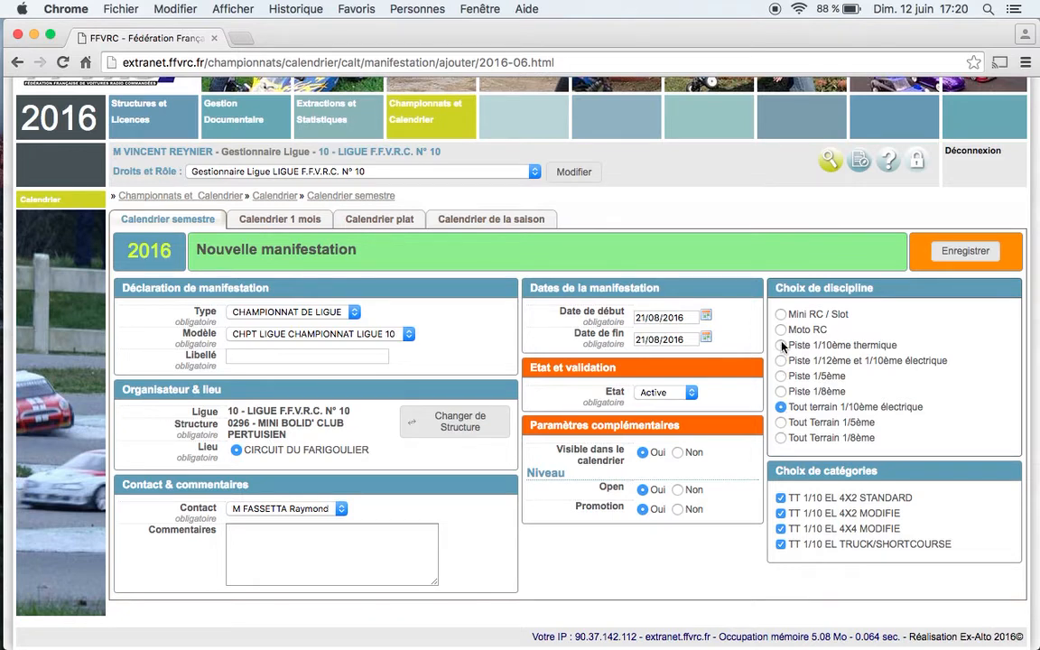
Set the discipline to Tout Terrain 1/8ème, exclude the TT 1/8 EL category, and save the event.
click(781, 438)
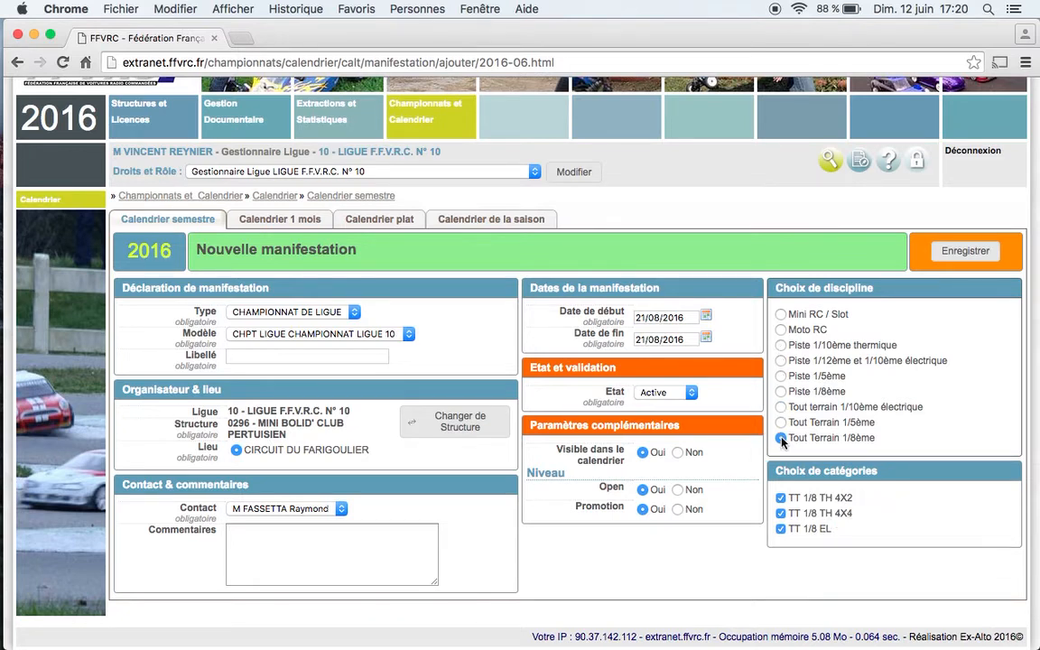
click(780, 529)
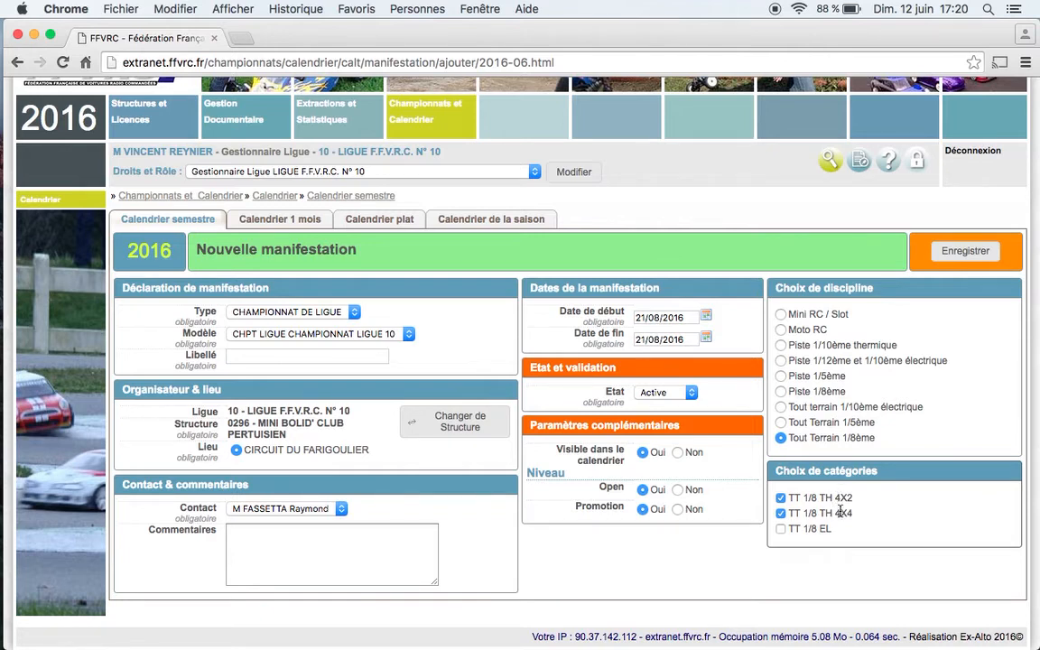
click(963, 253)
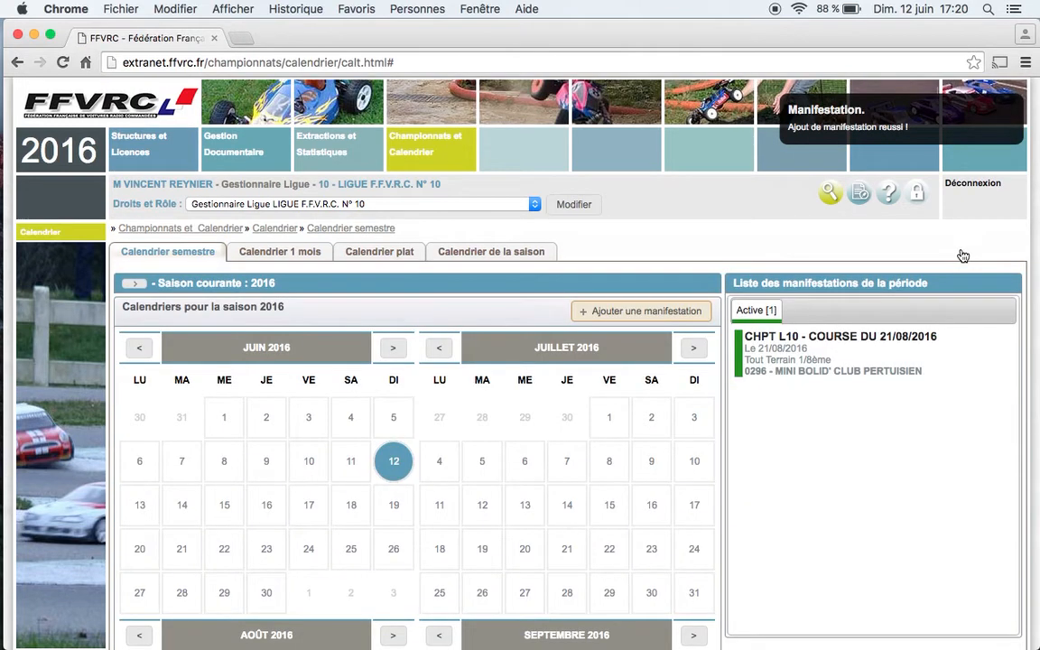
scroll(754, 243, down, 3)
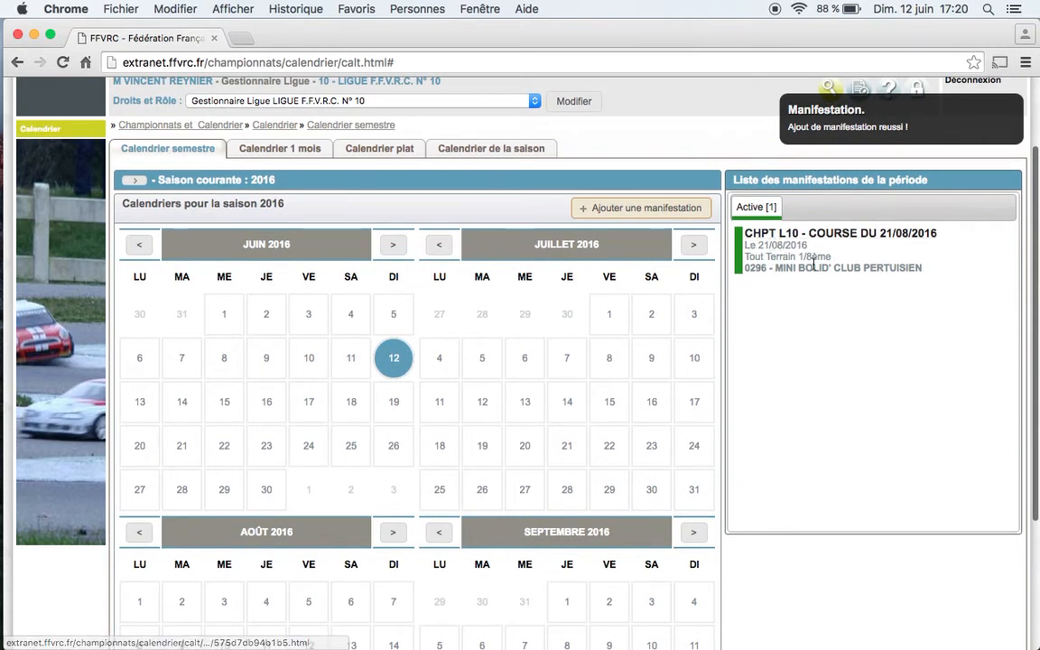
List the events of 21 August 2016 from the semester calendar.
scroll(733, 248, up, 1)
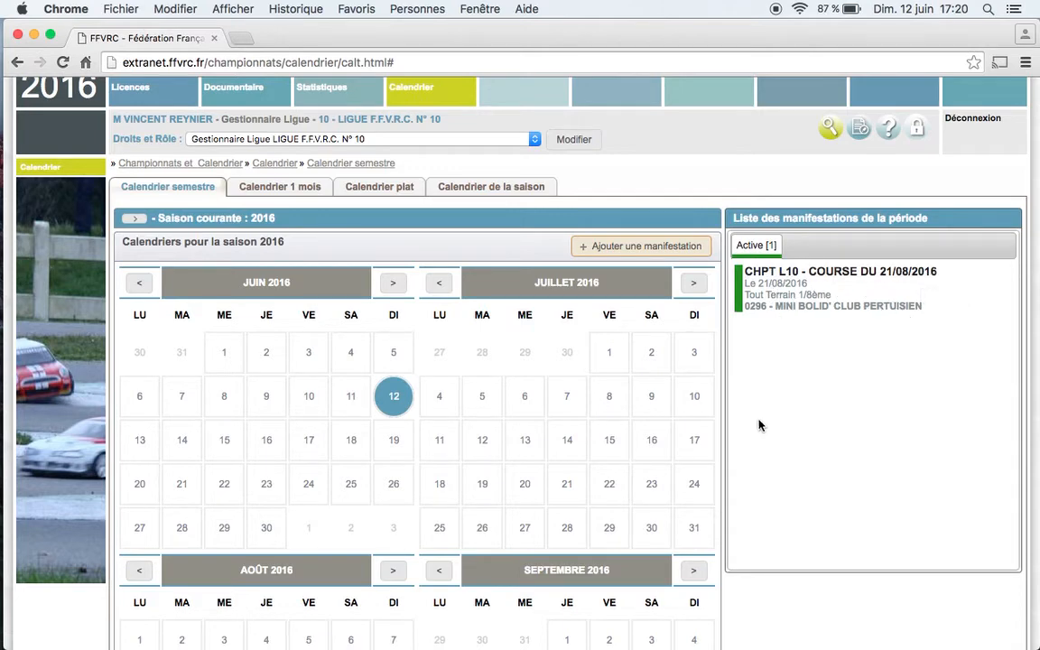
scroll(759, 423, down, 5)
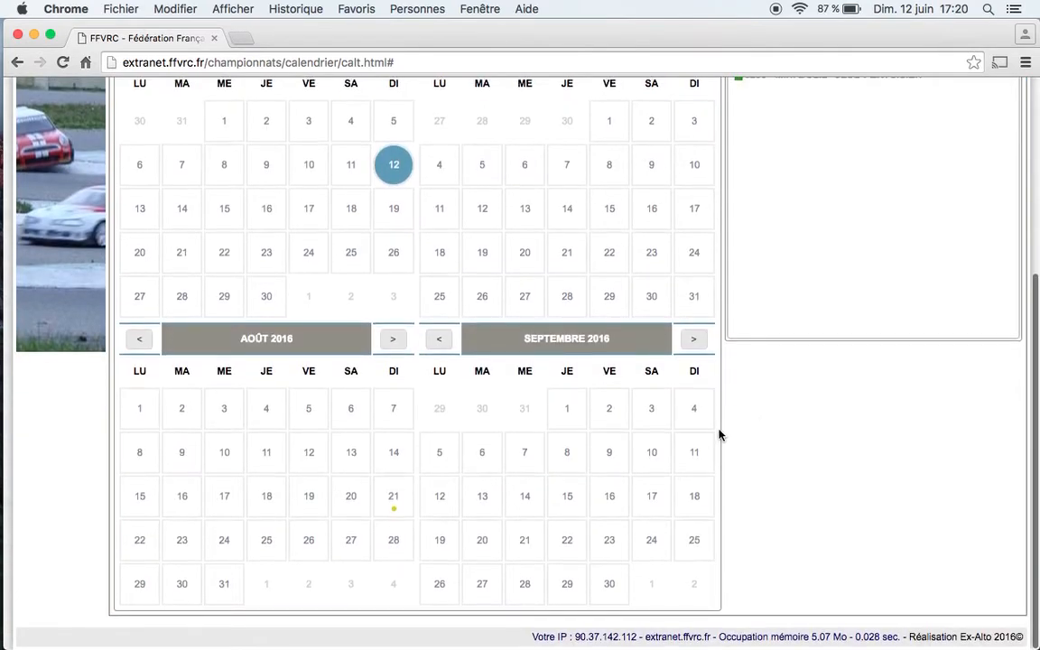
click(394, 497)
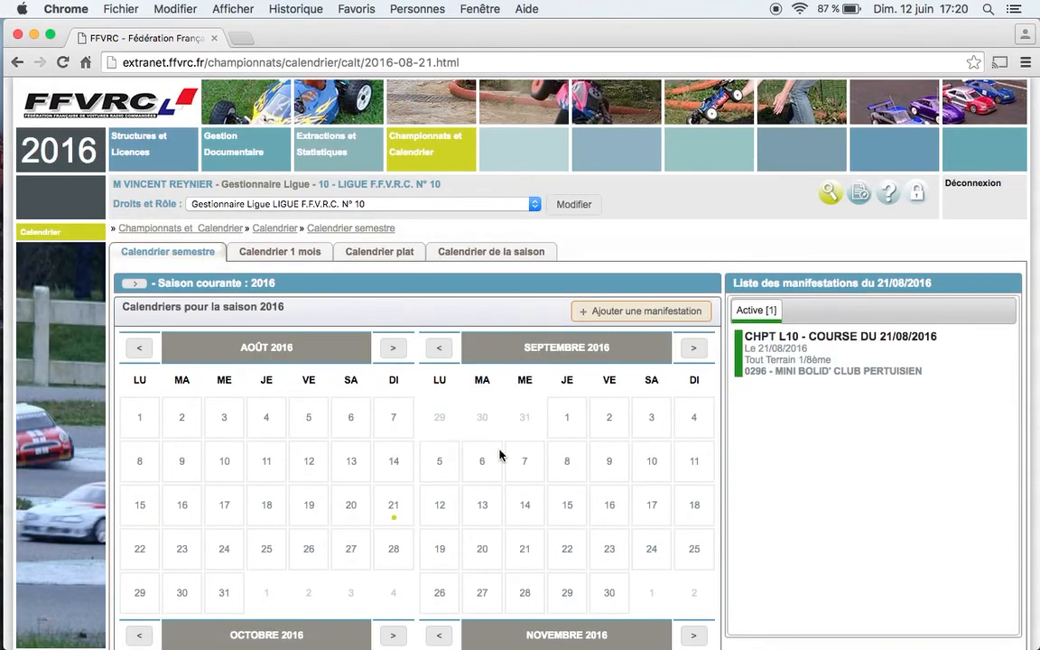
scroll(500, 455, down, 3)
scroll(499, 455, up, 3)
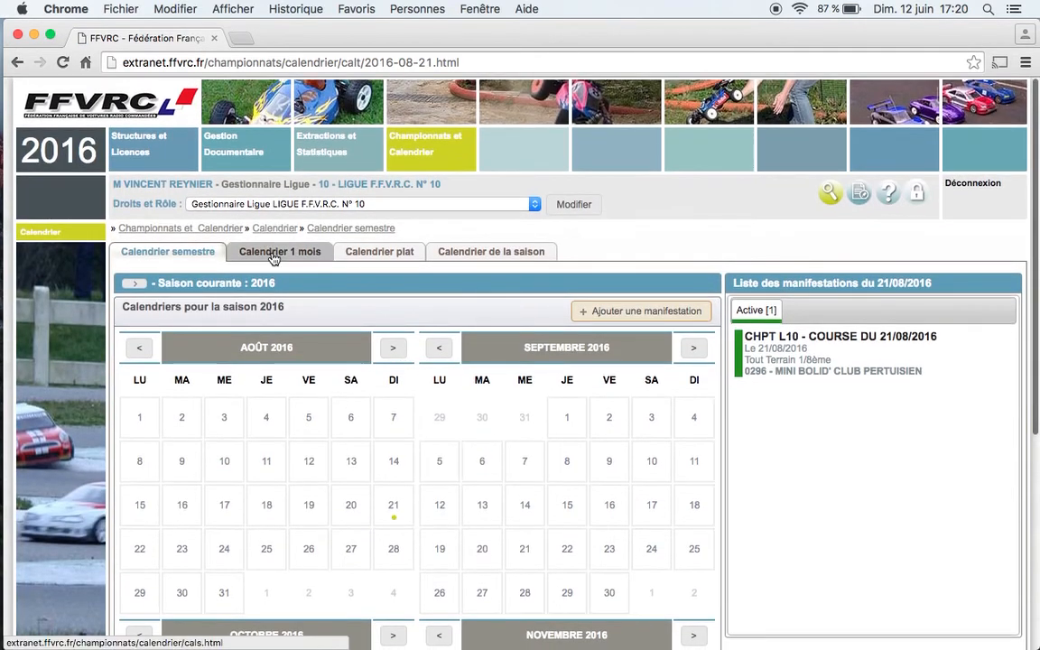
Check the 21 August entry in the flat calendar view (Calendrier plat).
click(384, 261)
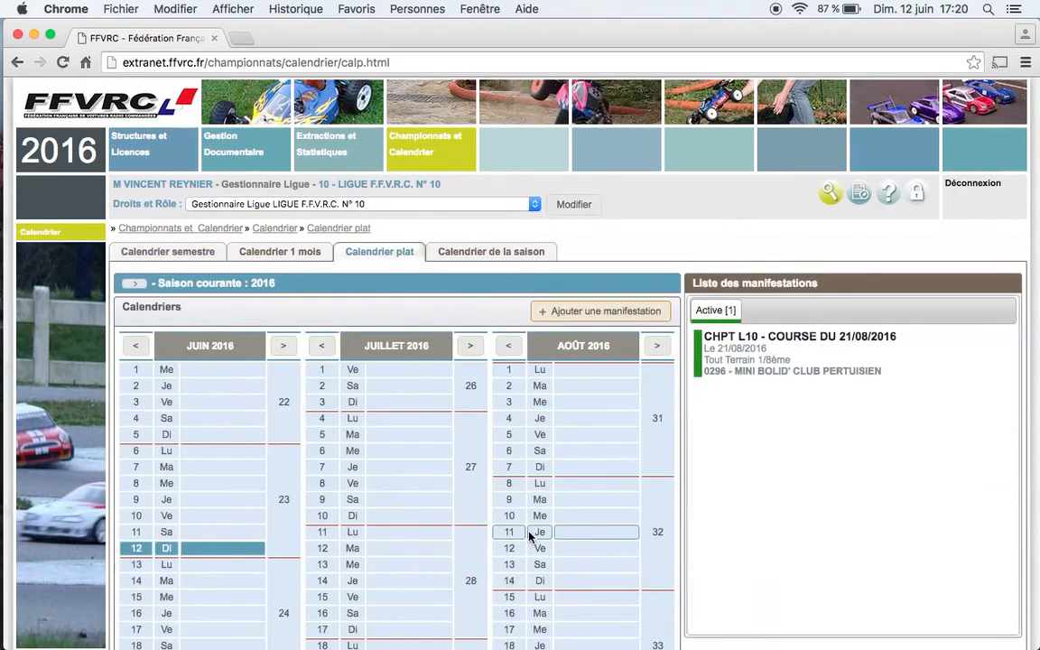
scroll(529, 533, down, 5)
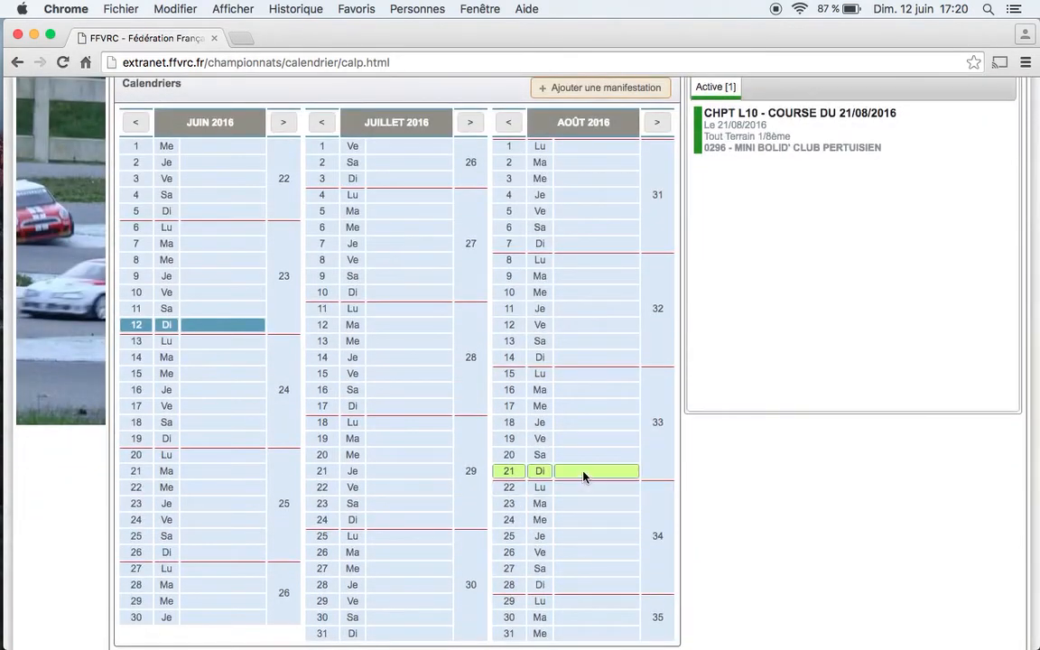
scroll(610, 371, up, 5)
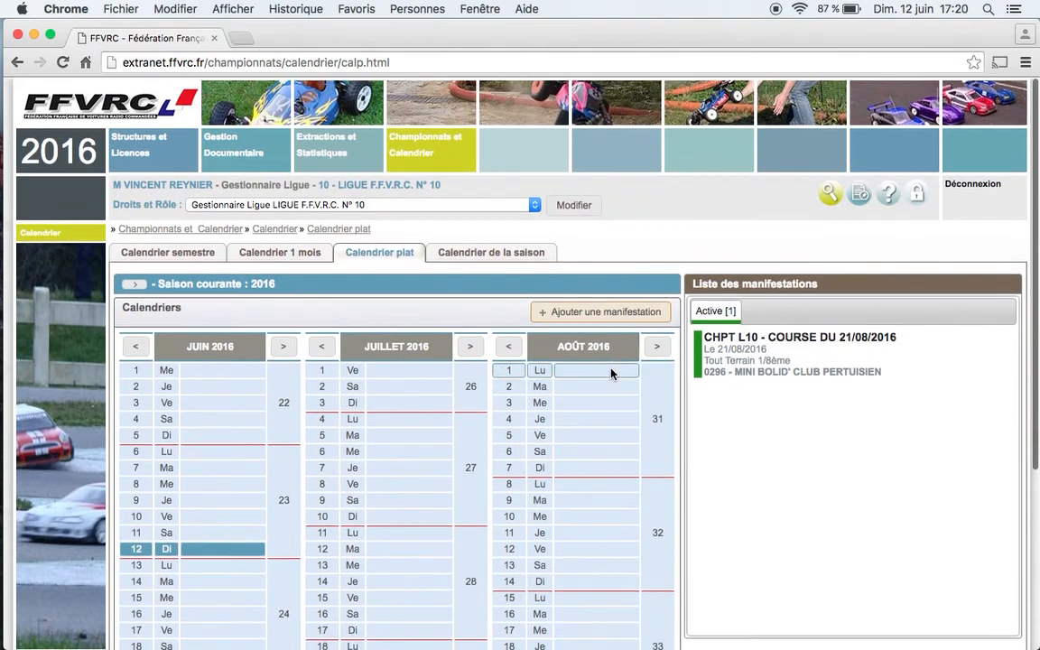
Display August 2016 in the one-month calendar view.
click(323, 253)
click(400, 351)
click(401, 349)
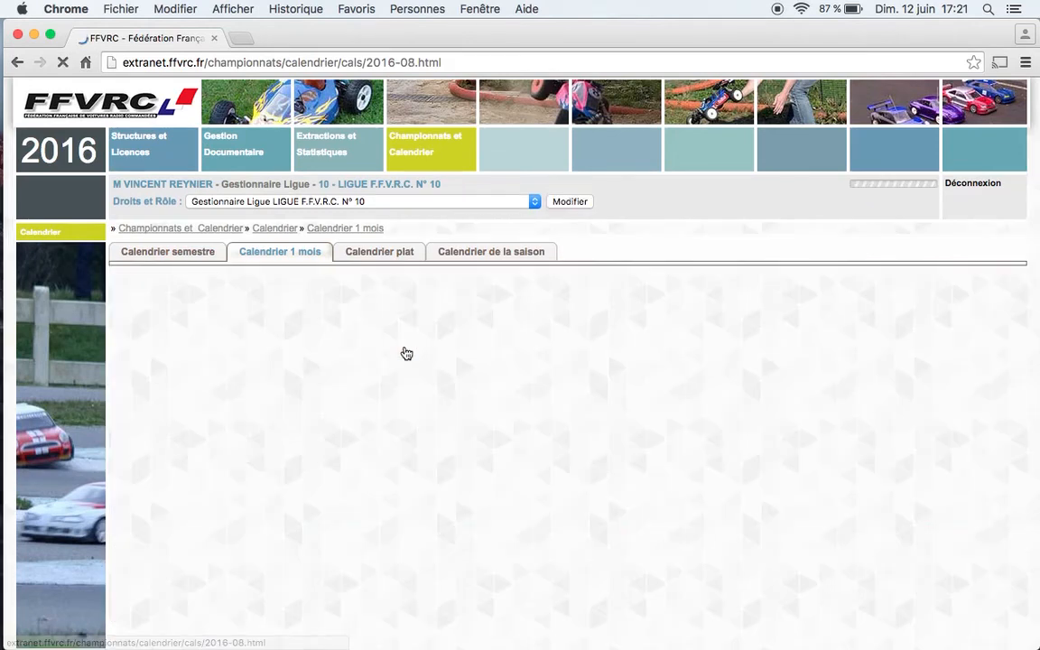
Review the event list in the season calendar and return to the semester calendar.
click(466, 251)
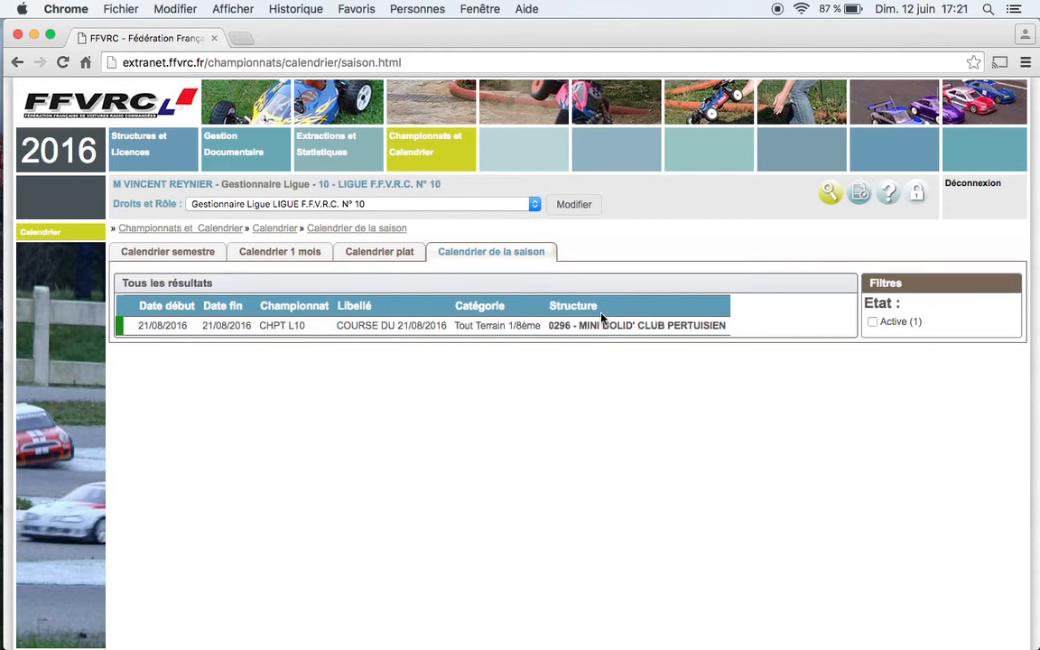
click(196, 254)
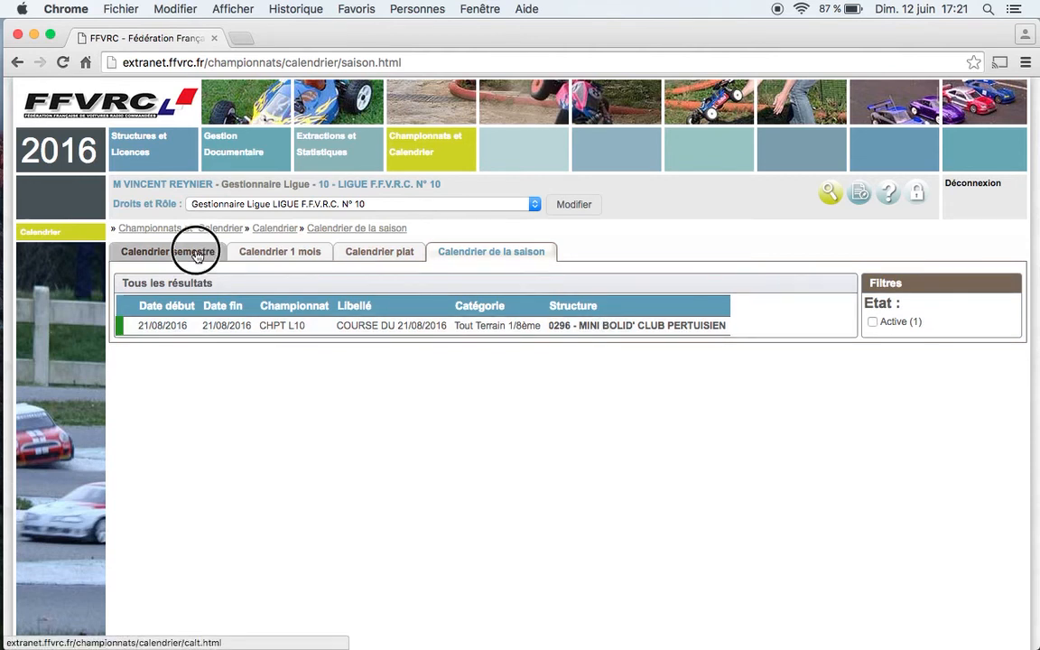